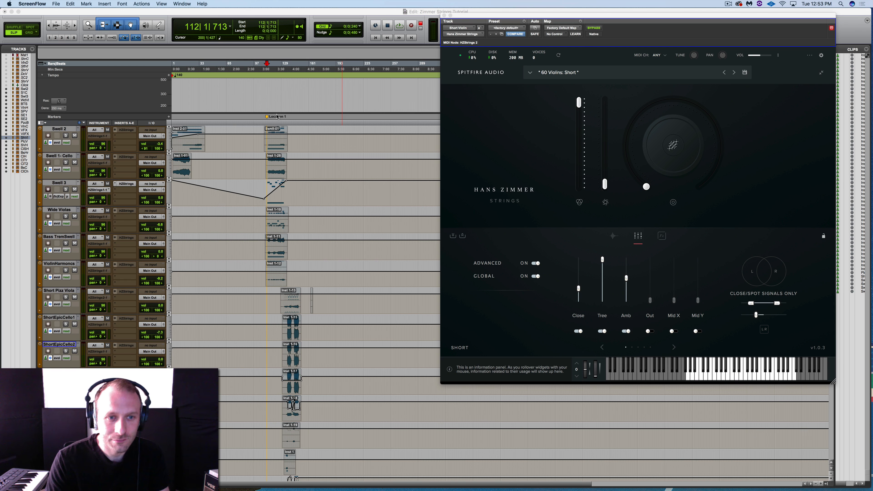
# Play the session from the Location 1 marker and show the Swell 3 track's Hans Zimmer Strings instrument.
pyautogui.click(267, 117)
pyautogui.press('space')
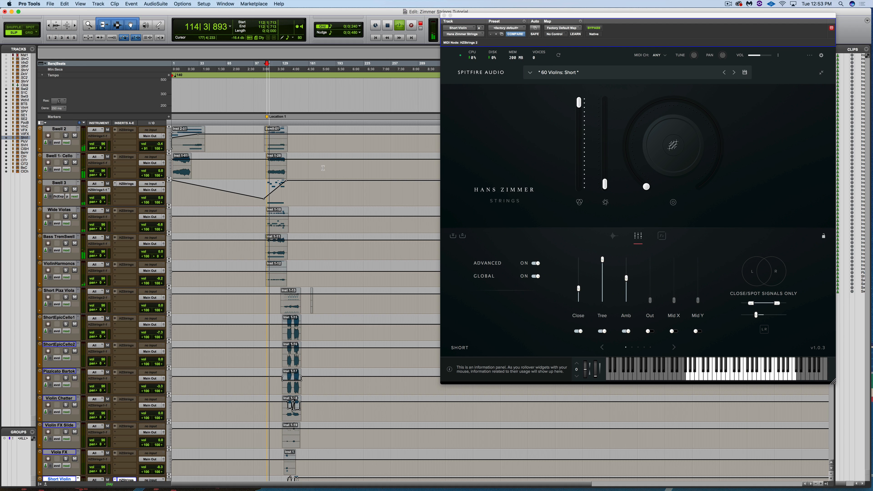
pyautogui.click(126, 184)
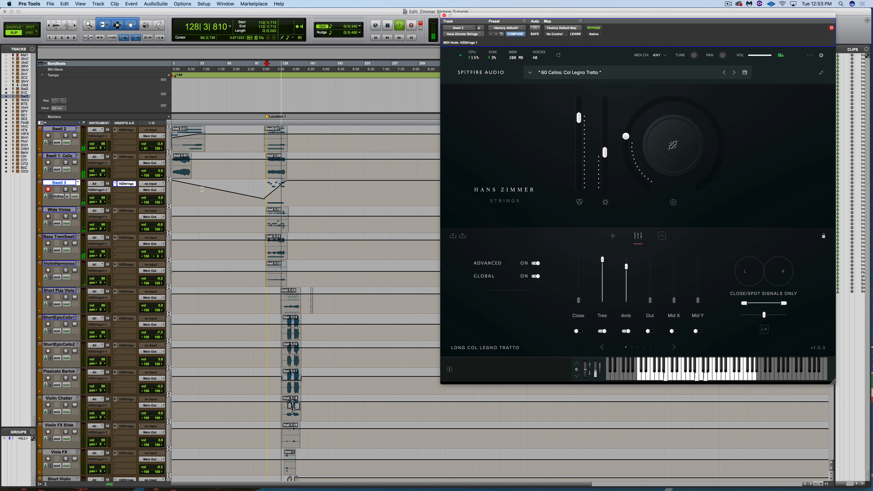
# Show the Short Violin track's Hans Zimmer Strings instrument and review the remaining string tracks during playback.
pyautogui.scroll(-5, 206, 236)
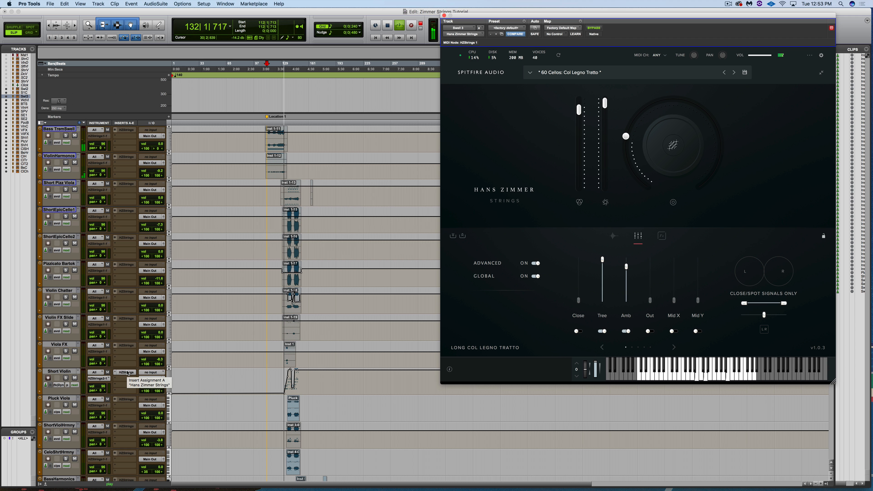
pyautogui.click(126, 372)
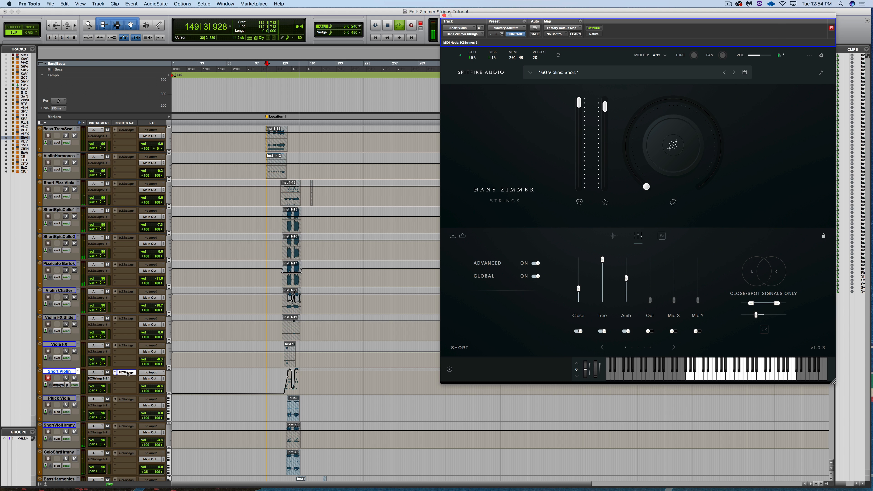
pyautogui.scroll(-10, 128, 374)
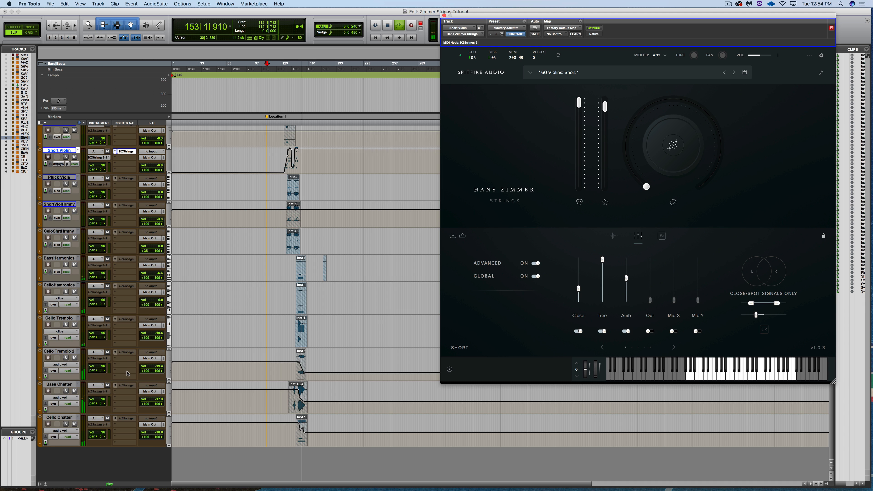
pyautogui.scroll(15, 127, 374)
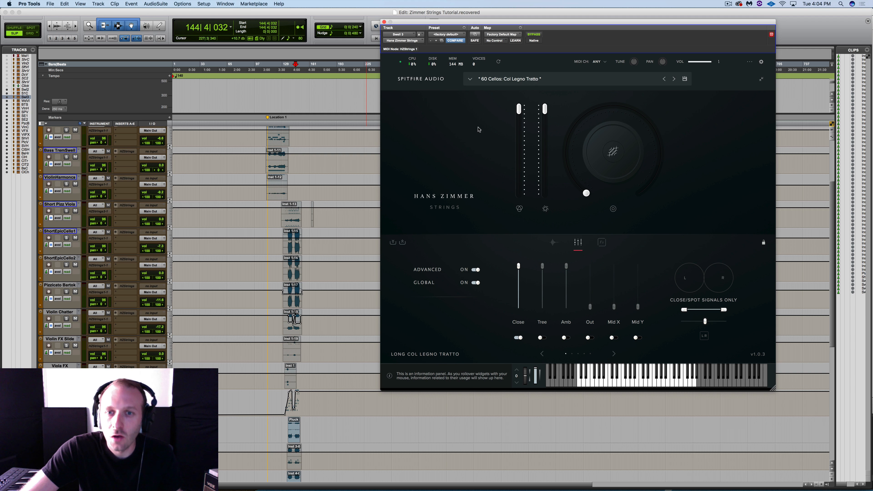
# Browse the Hans Zimmer Strings preset list through the violin, viola and gallery sections, and close it without loading a preset.
pyautogui.click(470, 79)
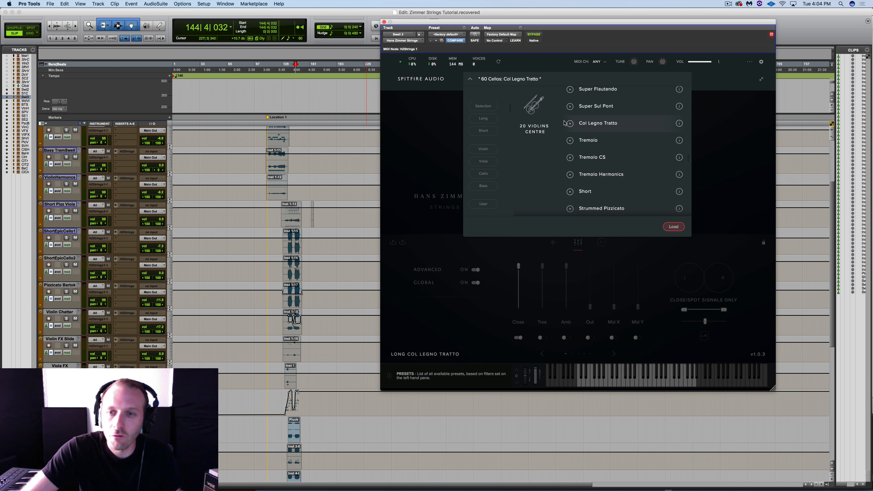
pyautogui.scroll(-5, 575, 119)
pyautogui.scroll(-3, 576, 120)
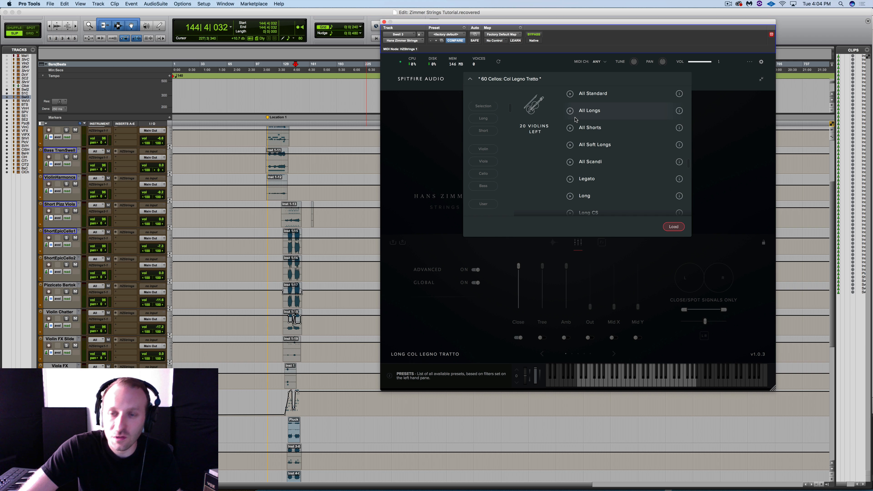
pyautogui.scroll(-10, 576, 119)
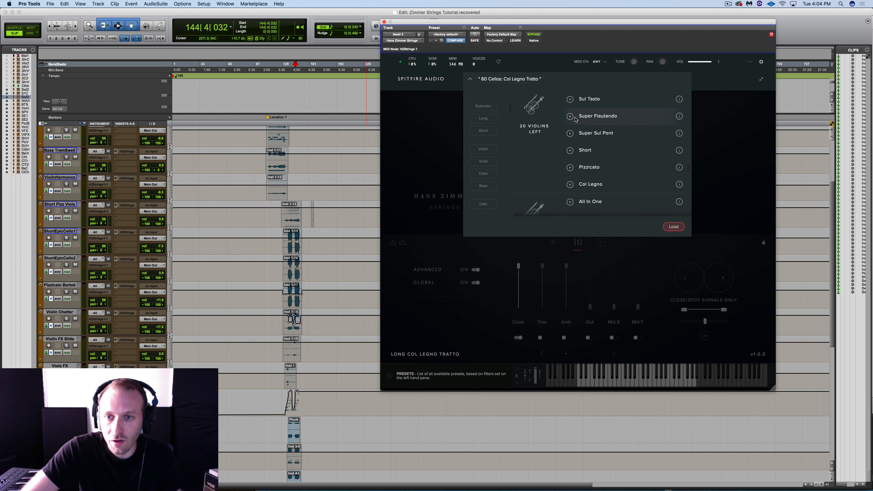
pyautogui.scroll(-6, 575, 120)
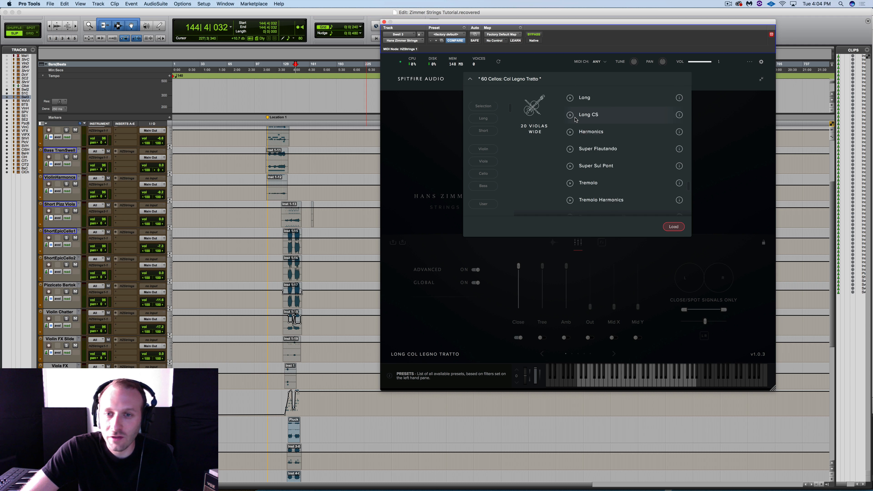
pyautogui.scroll(-8, 577, 119)
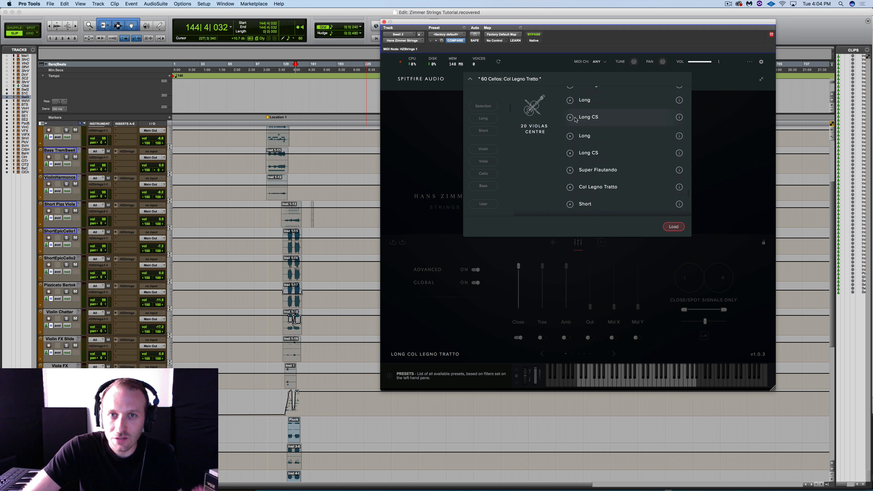
pyautogui.scroll(-4, 576, 120)
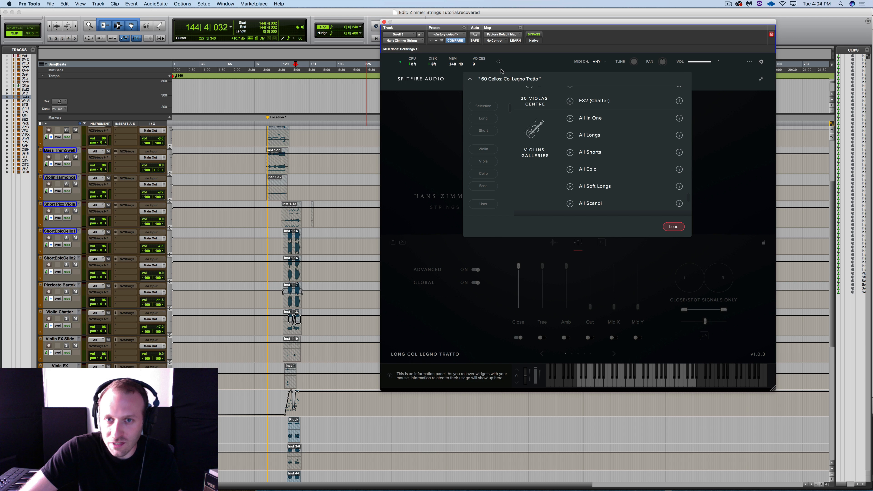
pyautogui.click(469, 79)
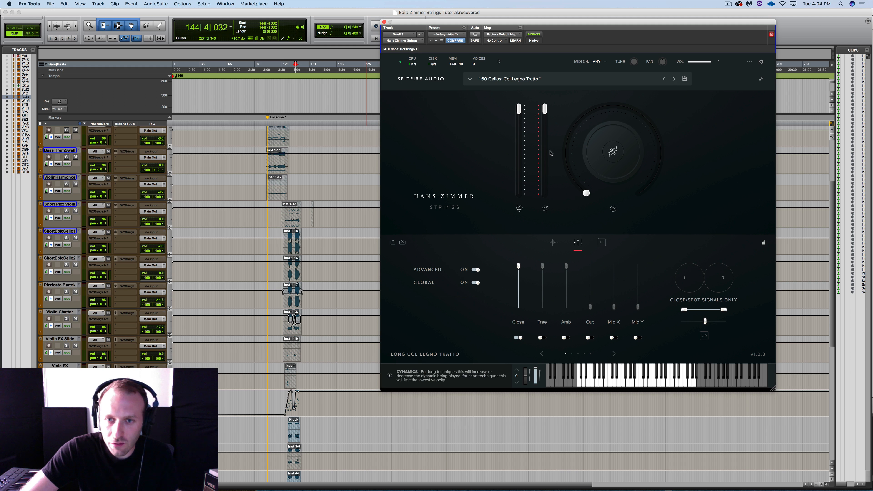
# Try the instrument's reverb knob at about 68% and return it to 0%.
pyautogui.moveTo(519, 109); pyautogui.dragTo(546, 107)
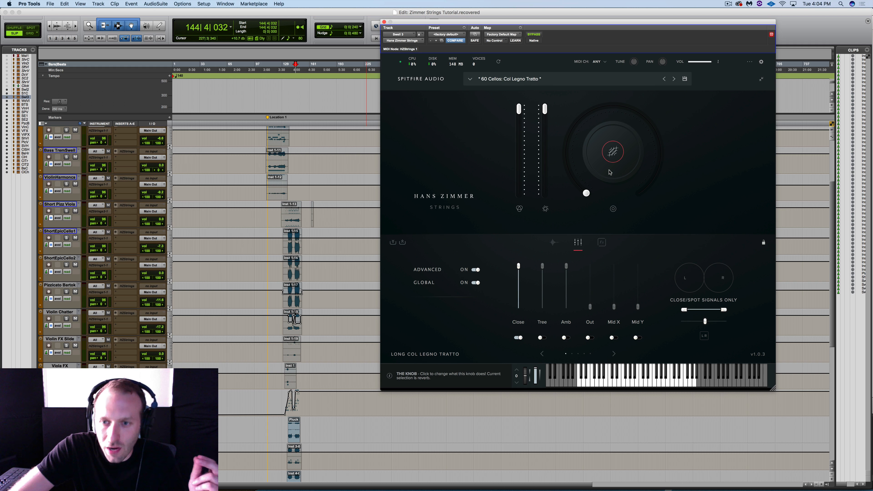
pyautogui.moveTo(587, 193)
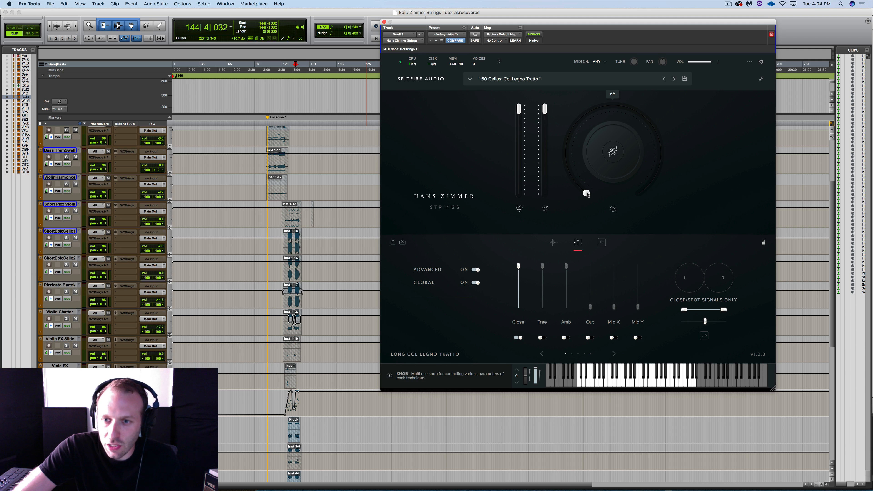
pyautogui.moveTo(586, 193); pyautogui.dragTo(639, 111)
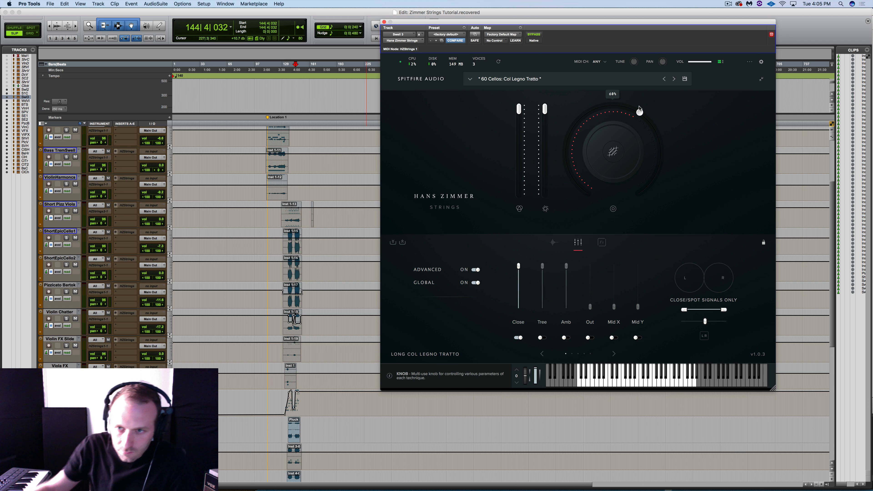
pyautogui.moveTo(639, 113); pyautogui.dragTo(587, 193)
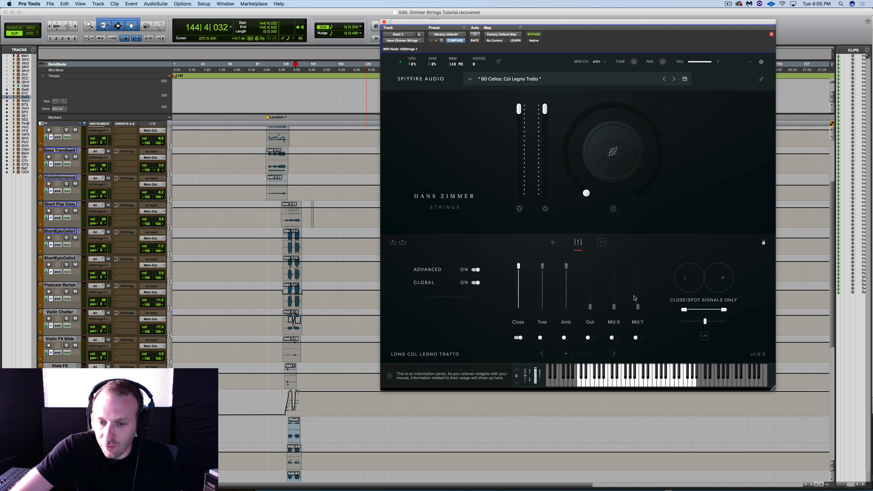
# Bring the Close microphone signal to zero and enable the Amb signal for the cello preset.
pyautogui.moveTo(519, 269)
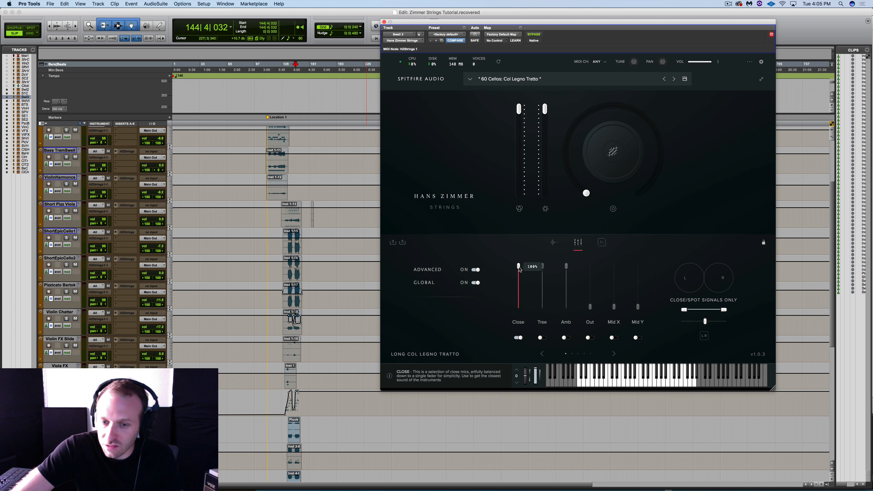
pyautogui.moveTo(519, 268); pyautogui.dragTo(519, 312)
pyautogui.click(566, 338)
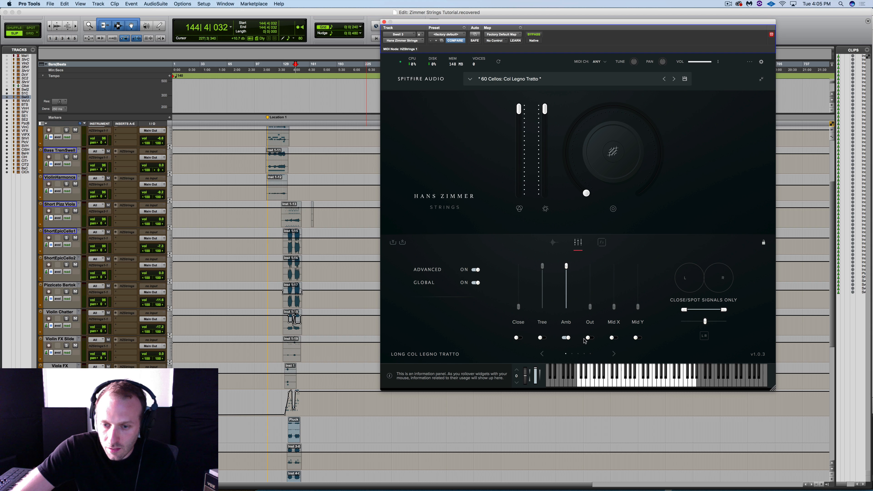
# Enable the Gallery and Riser microphone signals and raise both faders to about three quarters.
pyautogui.click(615, 354)
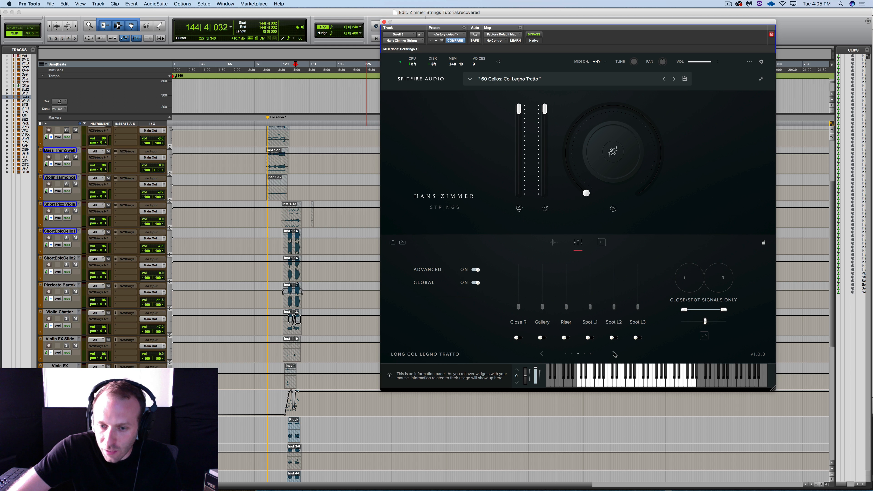
pyautogui.click(542, 337)
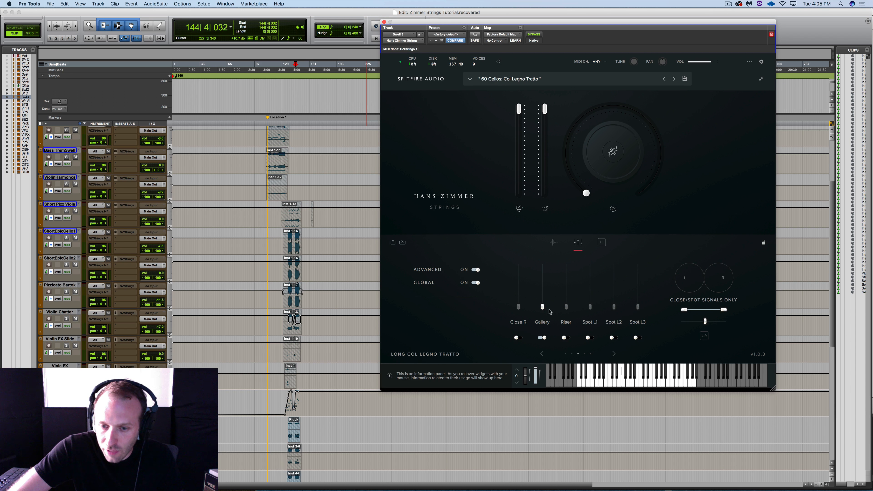
pyautogui.moveTo(542, 307); pyautogui.dragTo(542, 276)
pyautogui.click(565, 337)
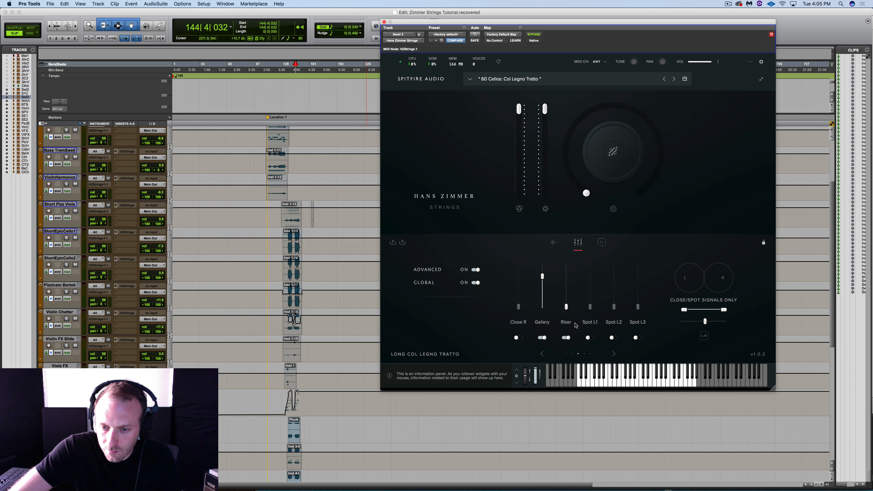
pyautogui.moveTo(567, 306); pyautogui.dragTo(567, 275)
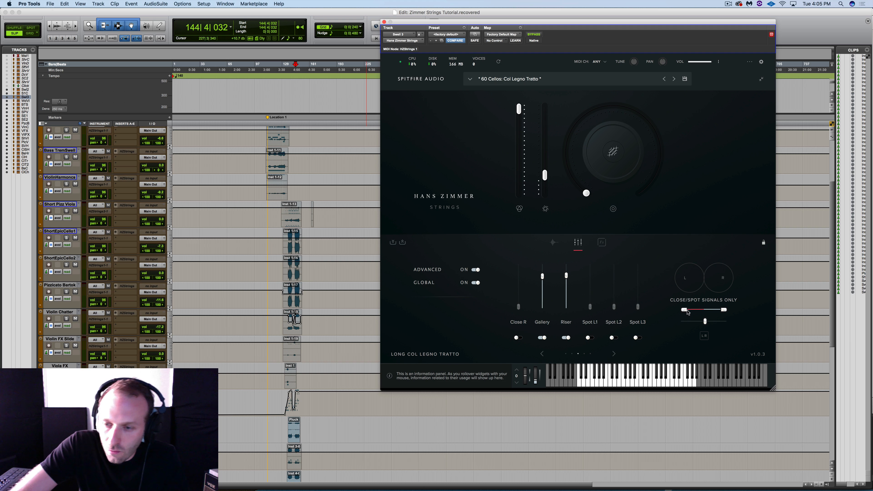
# Adjust the stereo width and balance of the close/spot signals.
pyautogui.moveTo(684, 310); pyautogui.dragTo(726, 321)
pyautogui.click(704, 322)
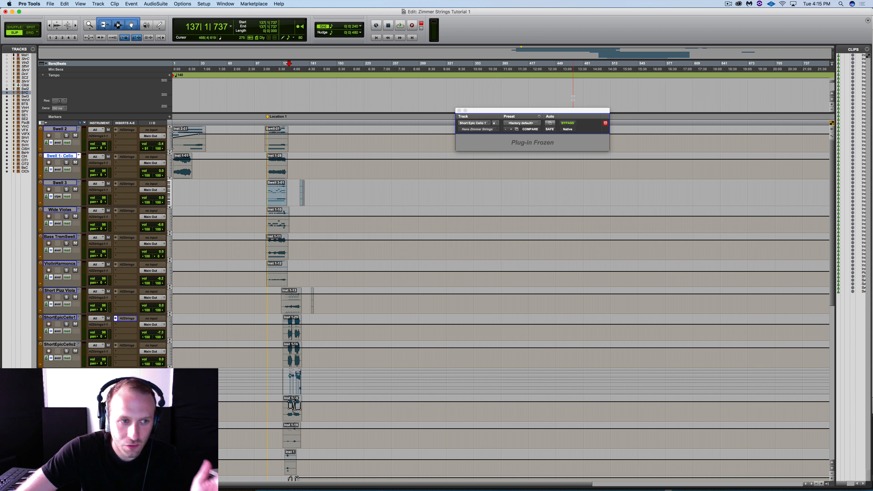
pyautogui.click(60, 129)
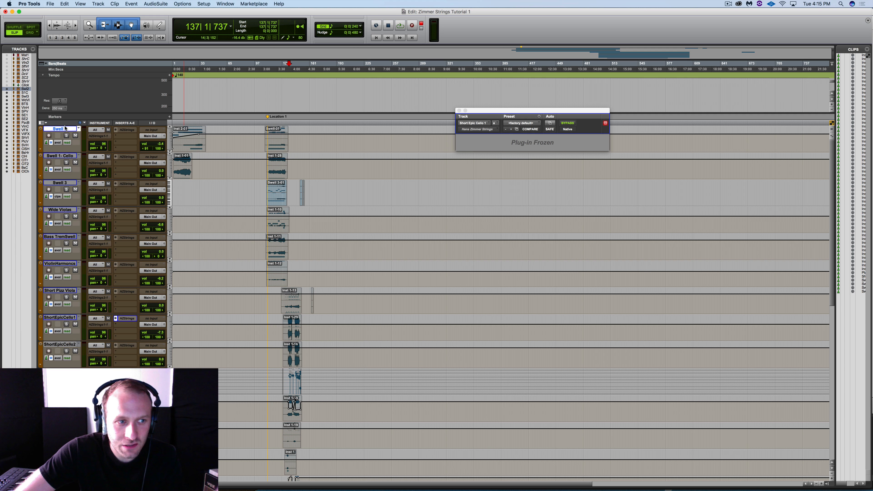
pyautogui.click(67, 156)
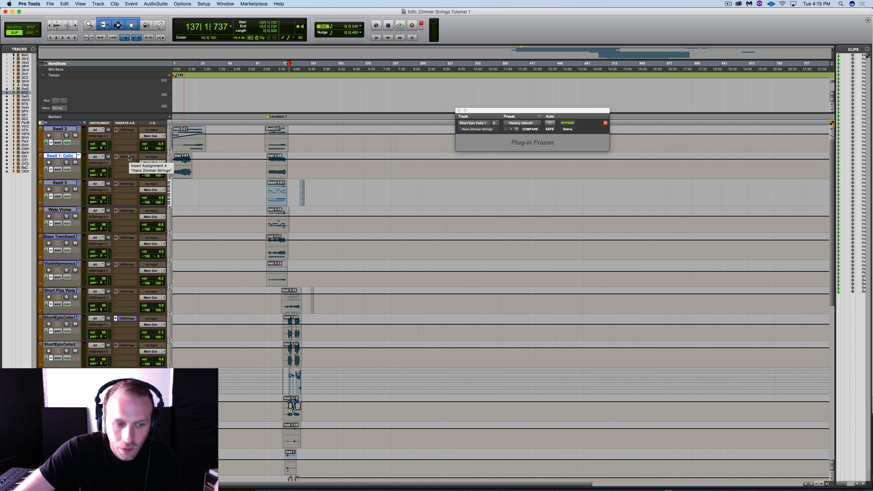
# Open the Pizzicato Bartok track's Hans Zimmer Strings instrument and freeze the track.
pyautogui.click(60, 372)
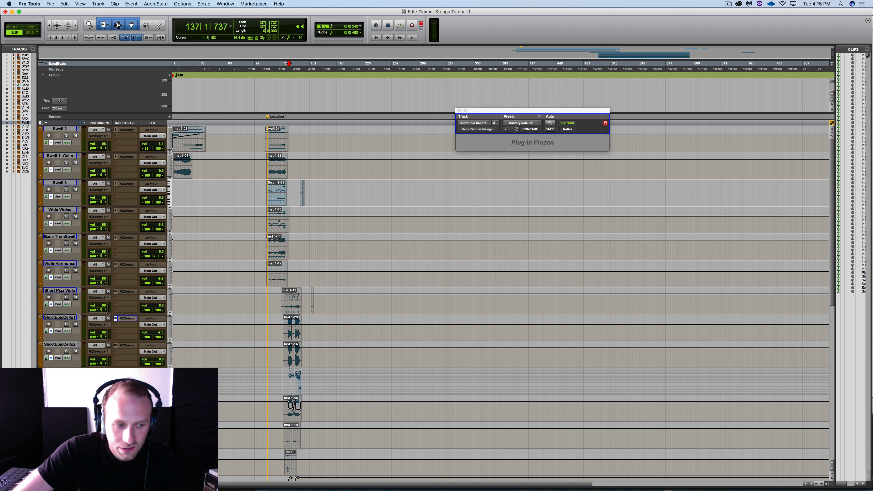
pyautogui.click(127, 372)
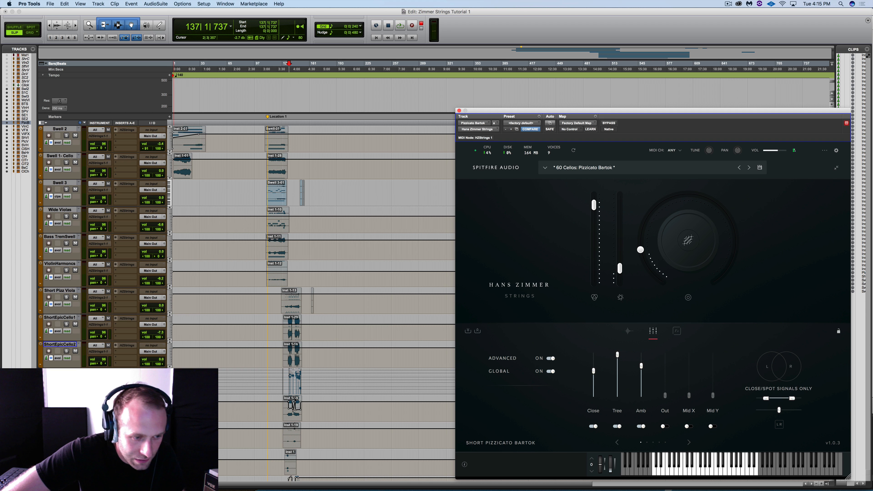
pyautogui.click(51, 385)
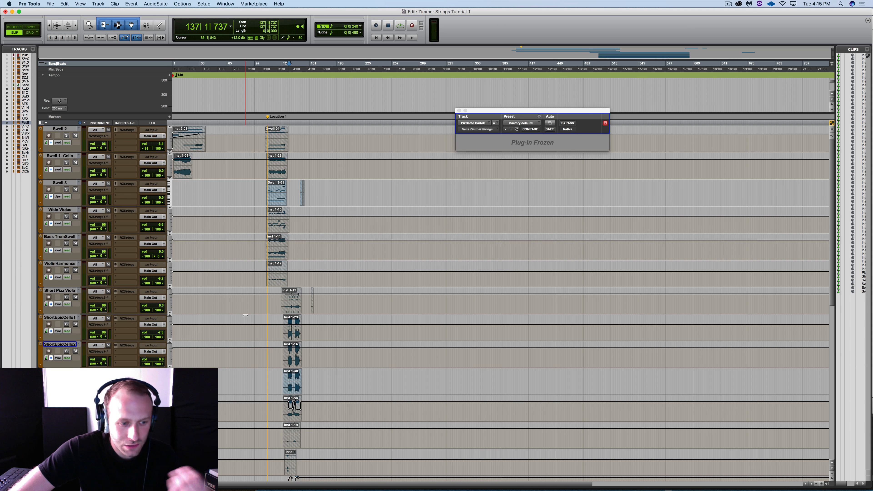
# Unfreeze the Viola FX track and open its Hans Zimmer Strings instrument with the edit cursor at bar 135.
pyautogui.scroll(-6, 245, 317)
pyautogui.scroll(-2, 246, 315)
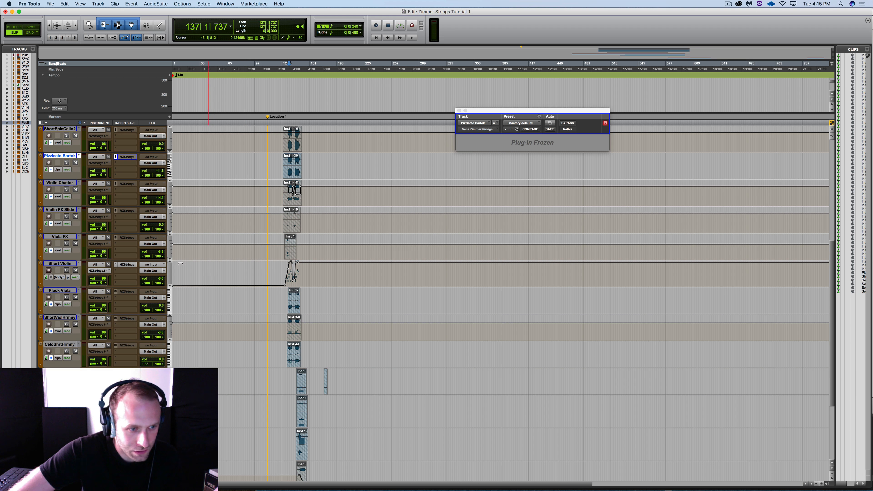
pyautogui.click(51, 251)
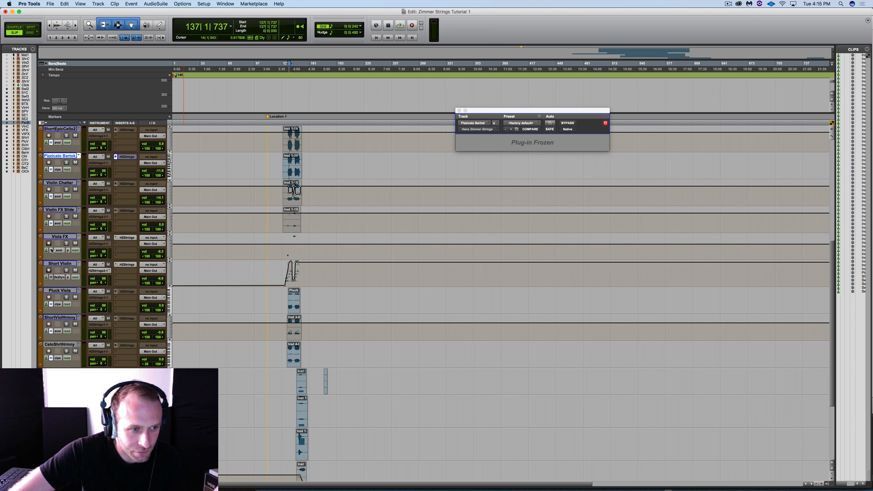
pyautogui.click(124, 240)
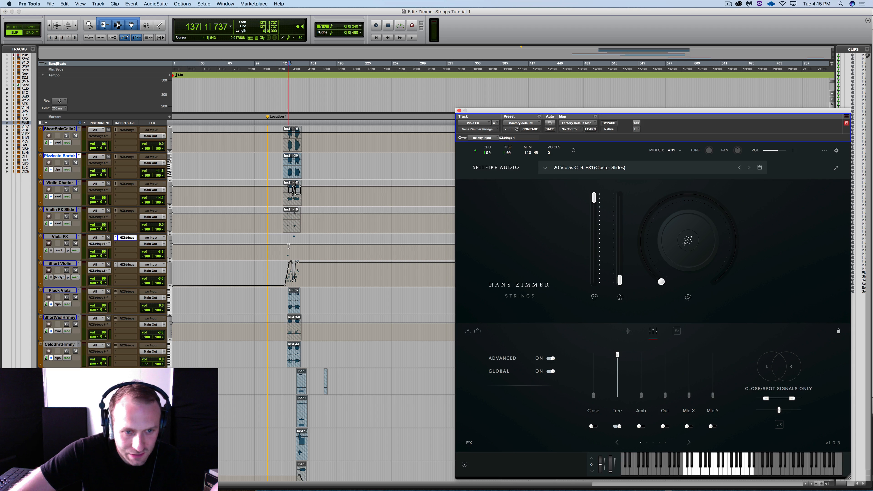
pyautogui.click(288, 247)
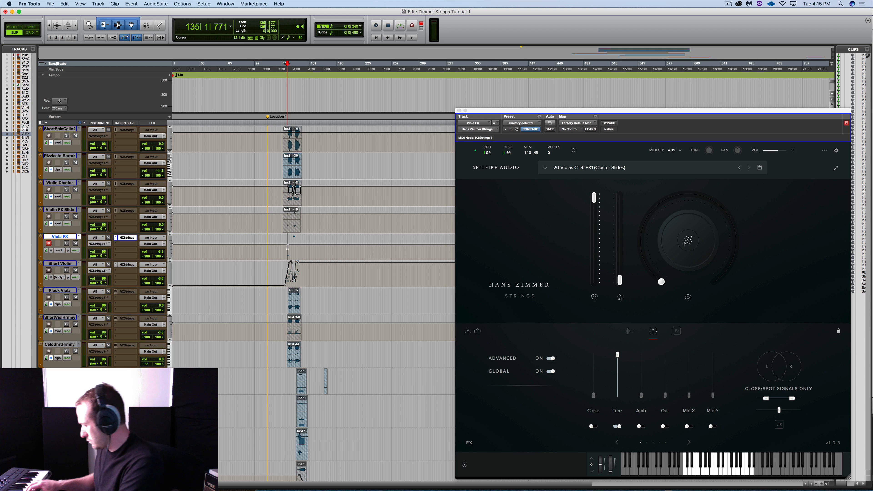